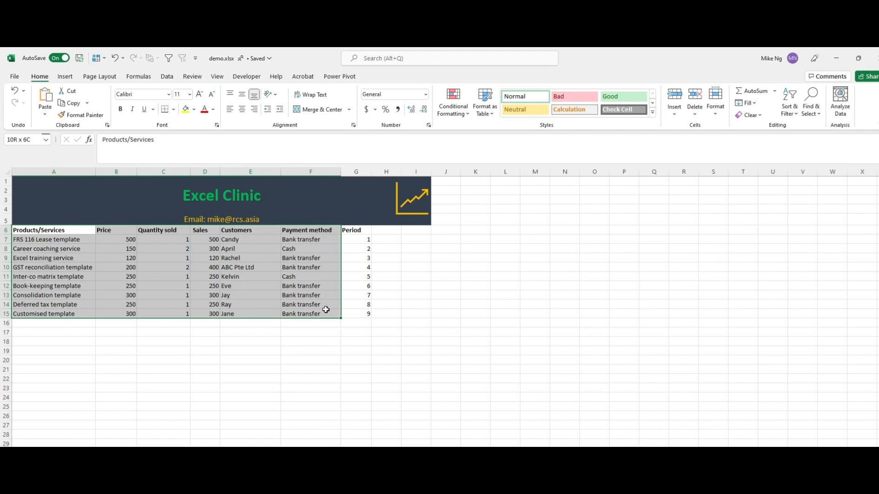
Convert the sales data range A6:G15 into a table with its first row as headers.
drag(326, 310, 361, 312)
click(65, 37)
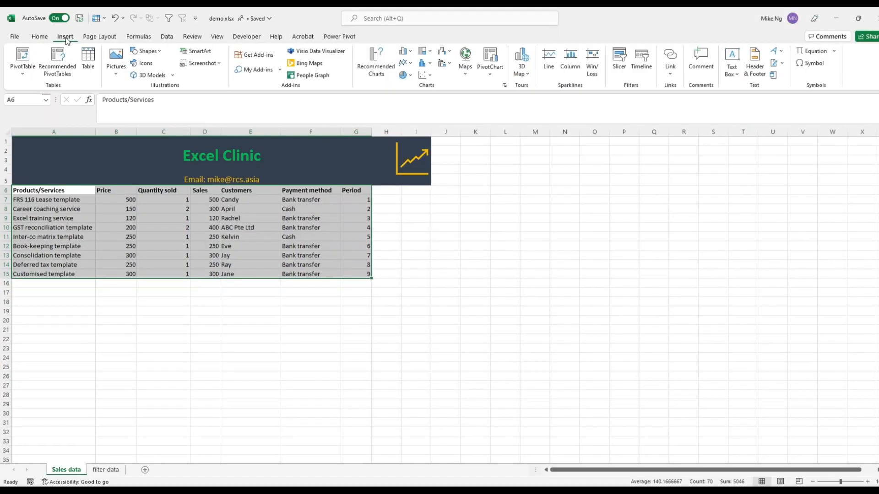
click(89, 60)
click(122, 408)
Enter the formula =MONTH(TODAY()) in the Period criterion cell L3 on the filter data sheet.
key(ctrl+Page_Down)
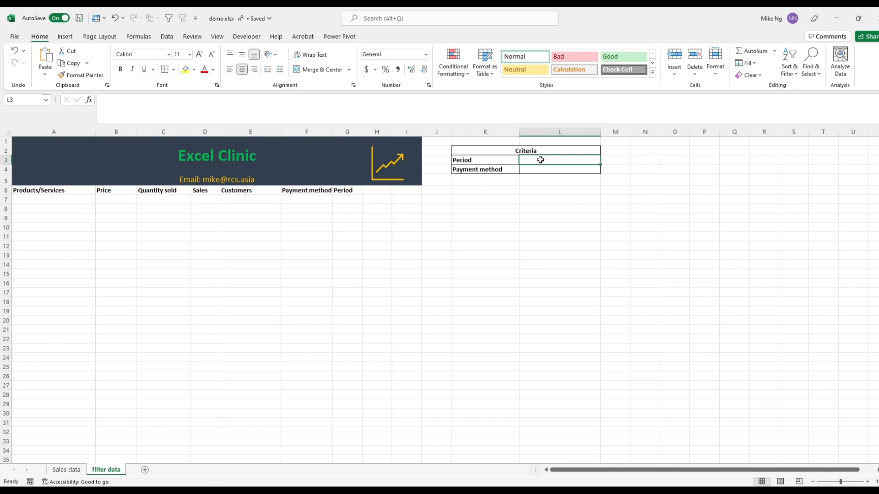
text(=)
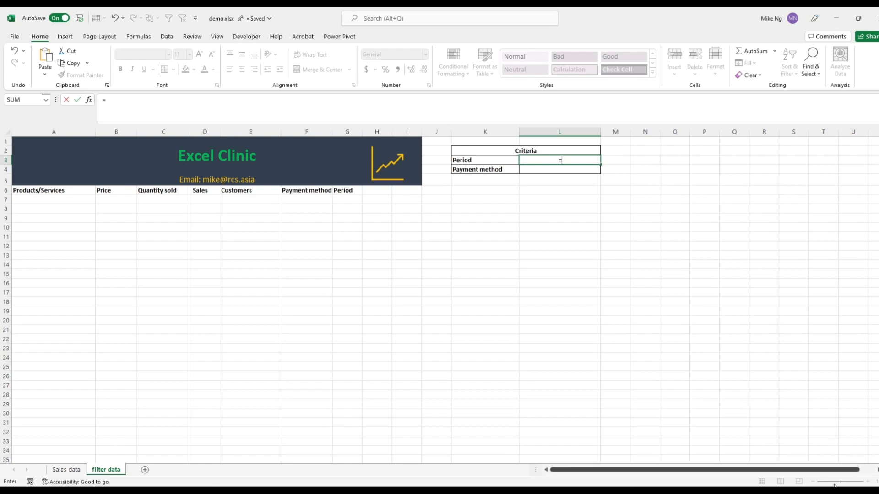
text(month)
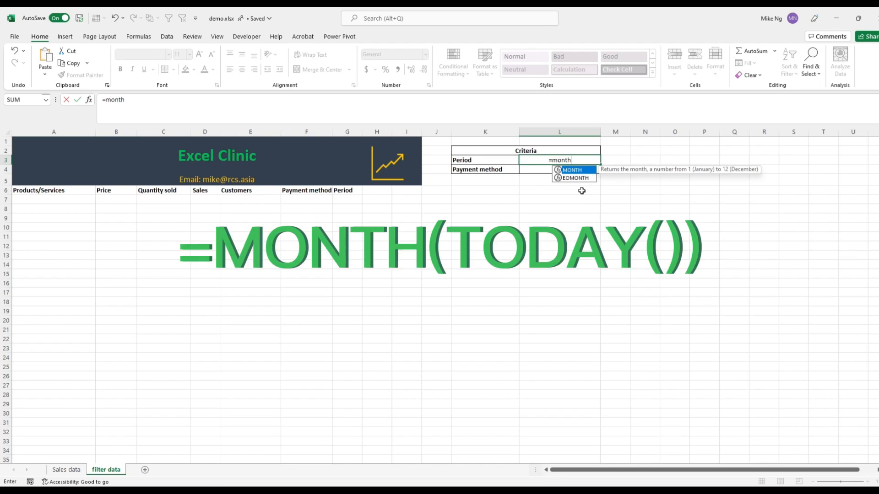
text((today)
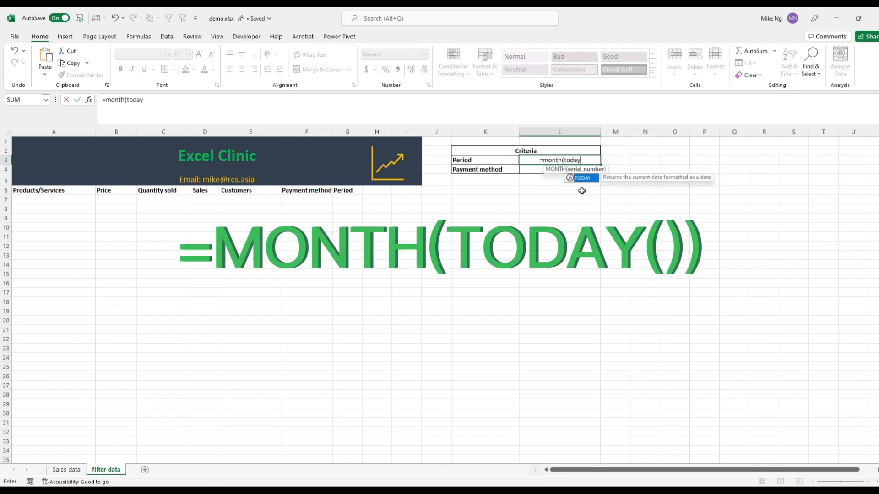
text(()))
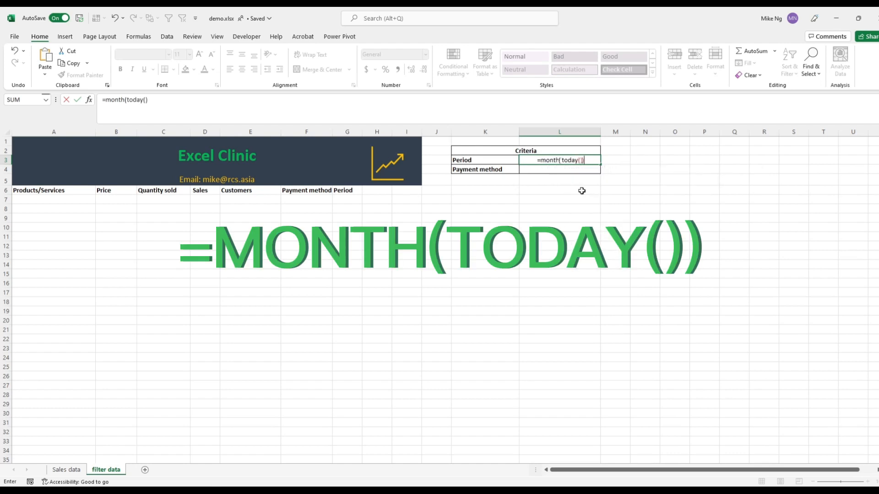
key(Return)
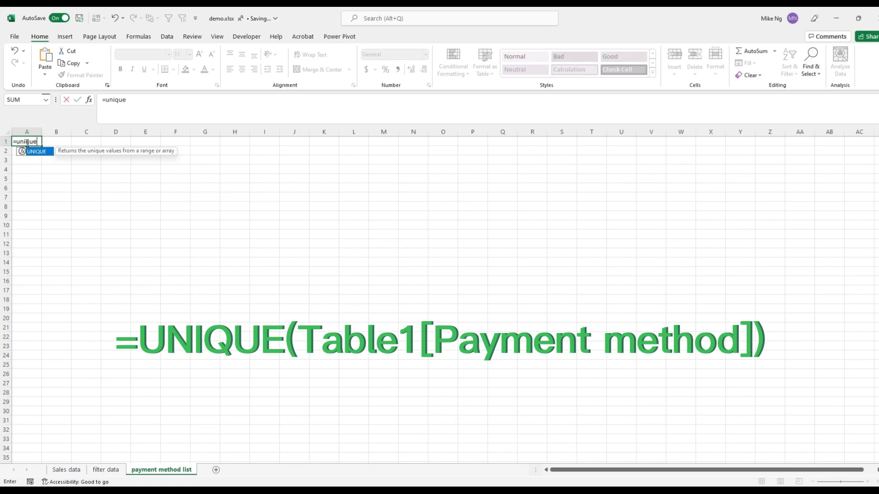
Complete the UNIQUE formula in A1 of the payment method list sheet with Table1[Payment method] as its array.
text(()
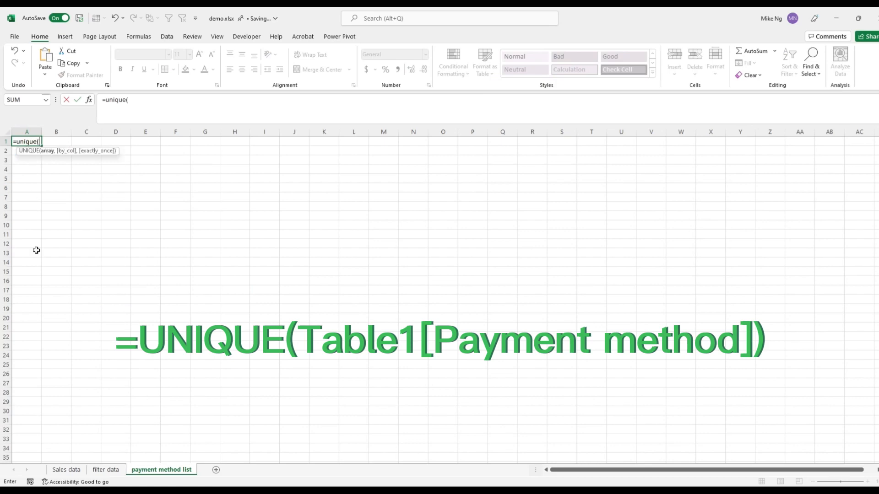
click(67, 471)
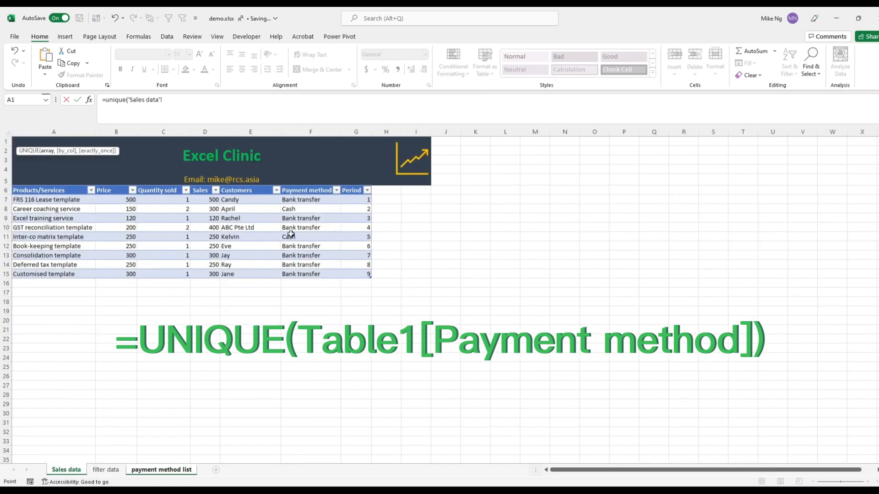
drag(302, 200, 308, 276)
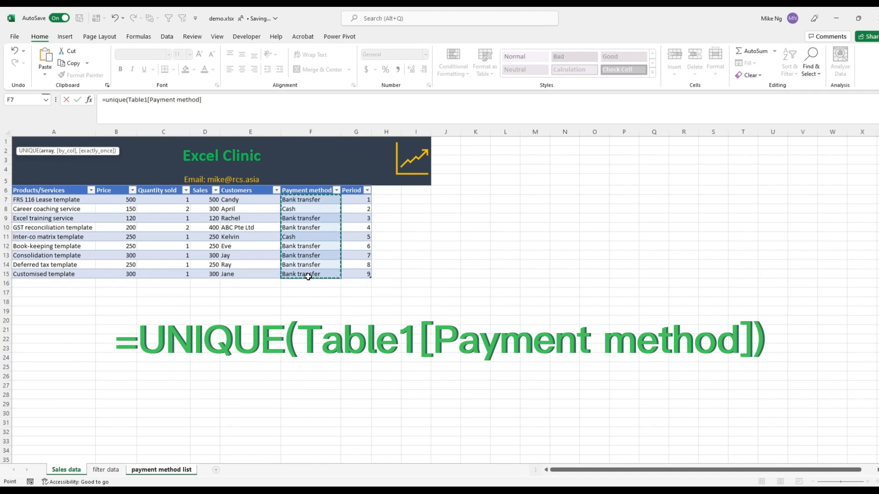
text())
key(Return)
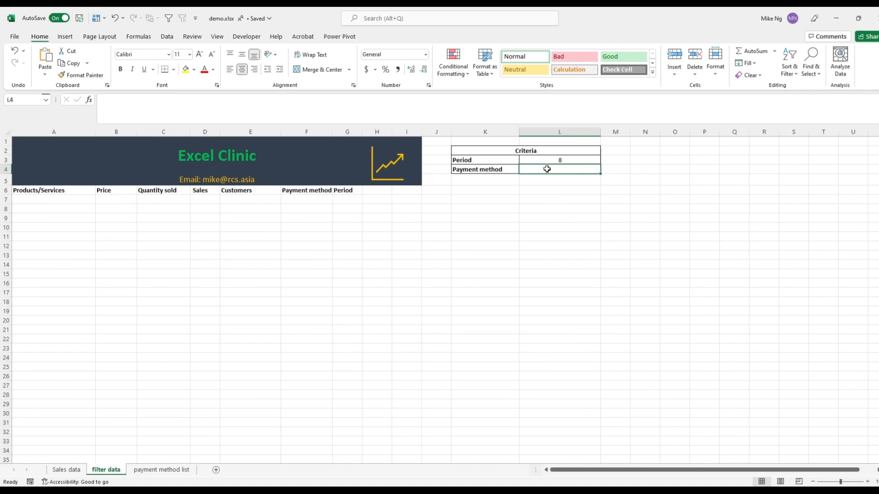
Give the Payment method criterion cell L4 list validation sourced from column A of the payment method list sheet, and choose Cash.
click(166, 37)
click(553, 76)
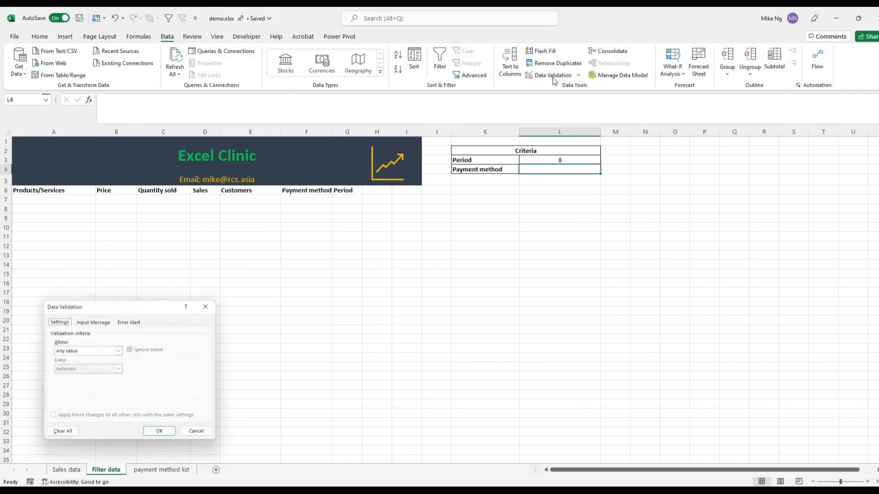
click(119, 350)
click(91, 377)
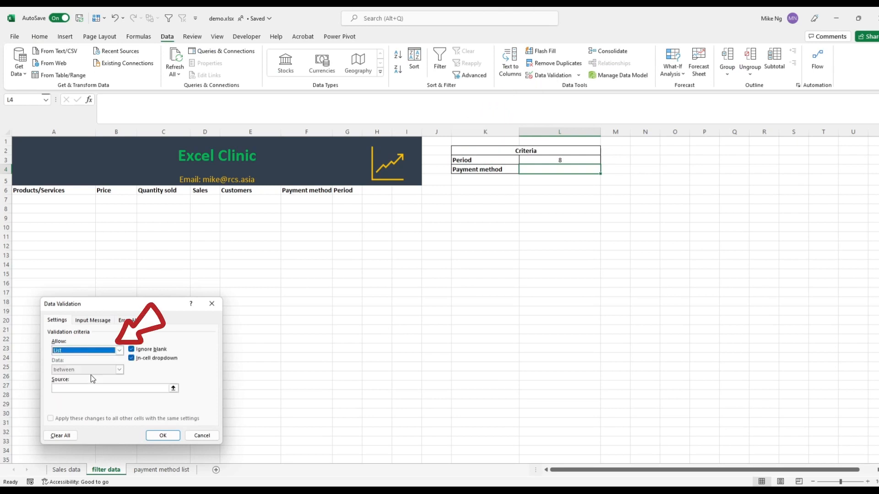
click(173, 388)
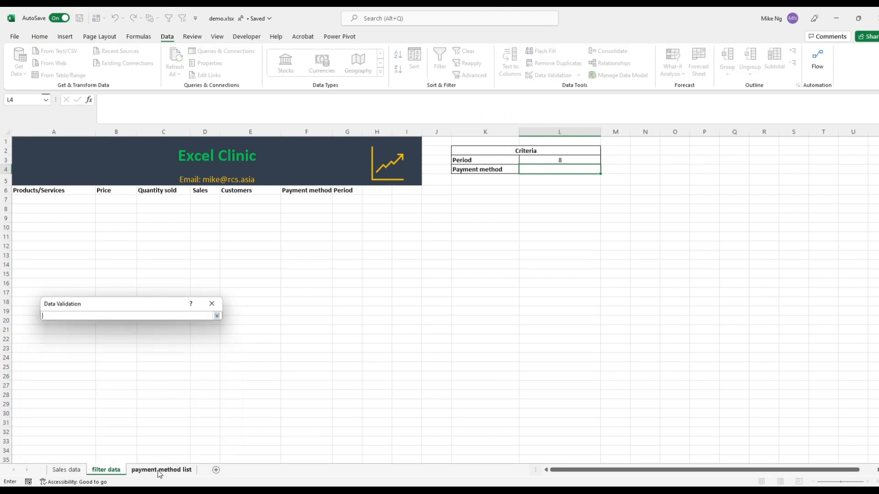
click(162, 470)
click(28, 131)
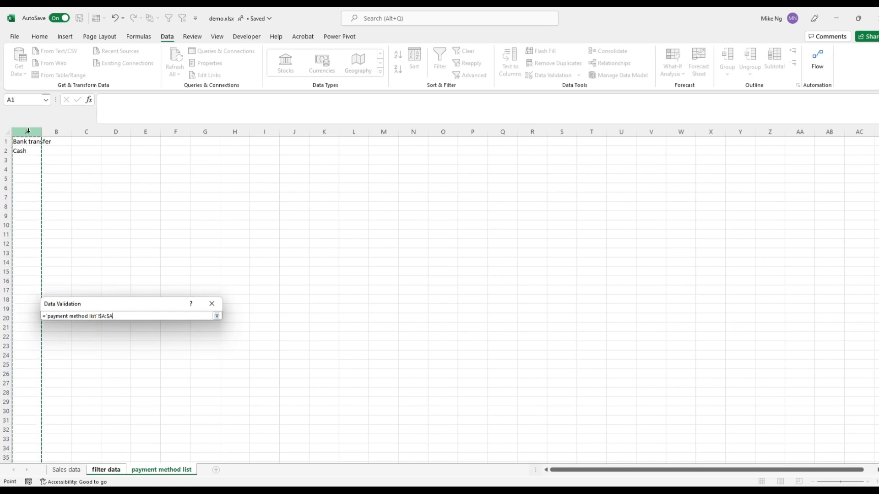
key(Return)
click(162, 436)
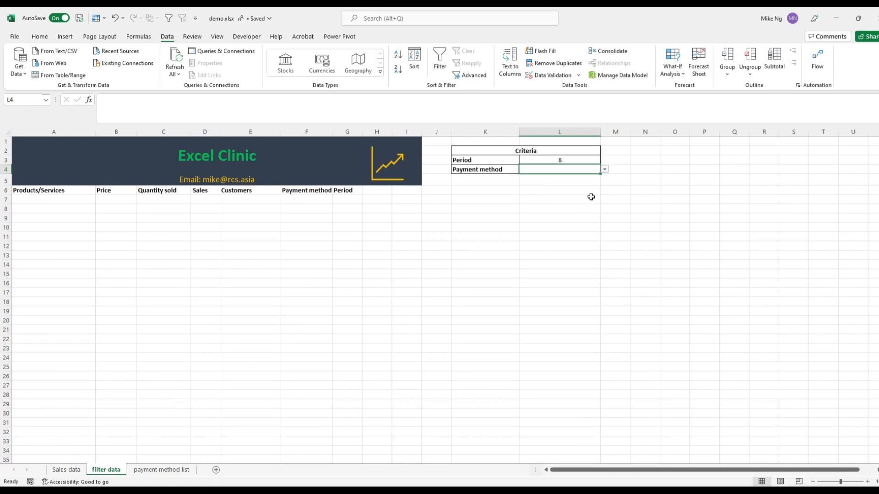
click(605, 169)
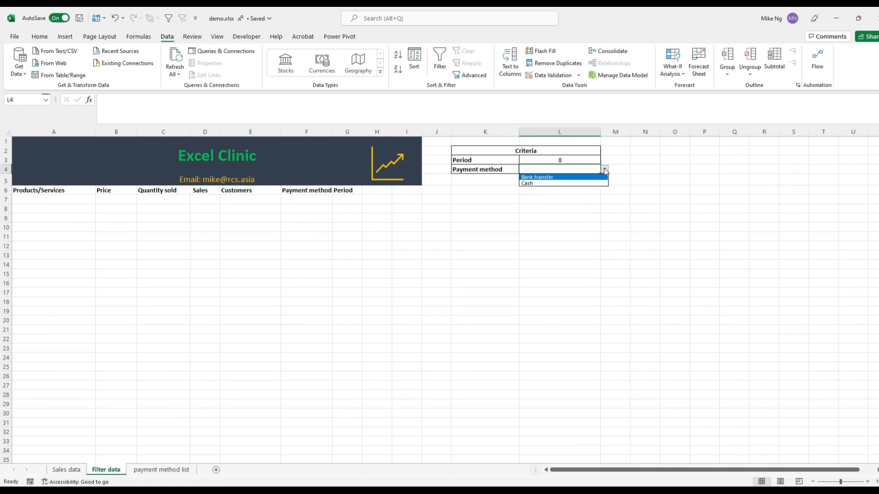
click(549, 184)
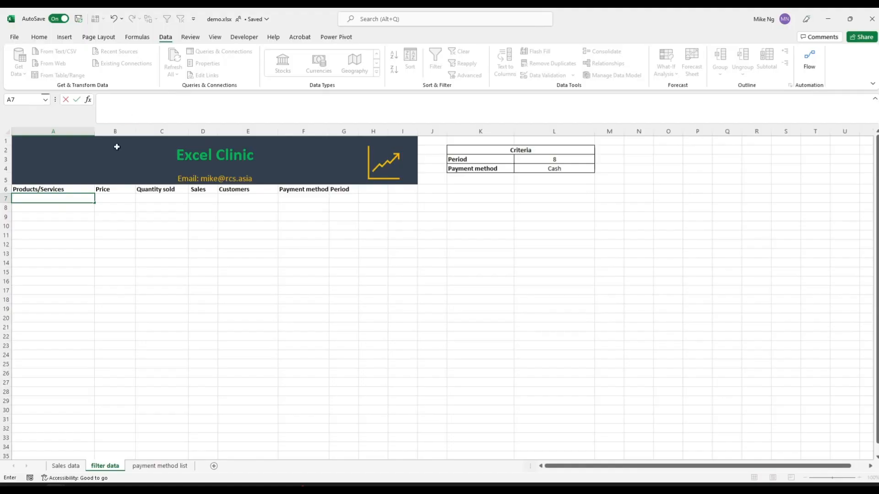
Start a FILTER formula in A7 of the filter data sheet with the whole sales table, Table1, as its array.
text(=filter()
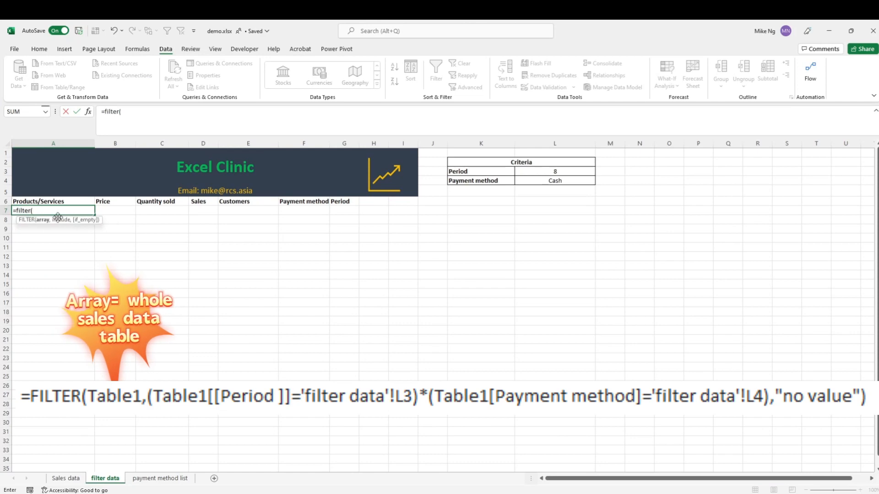
click(65, 478)
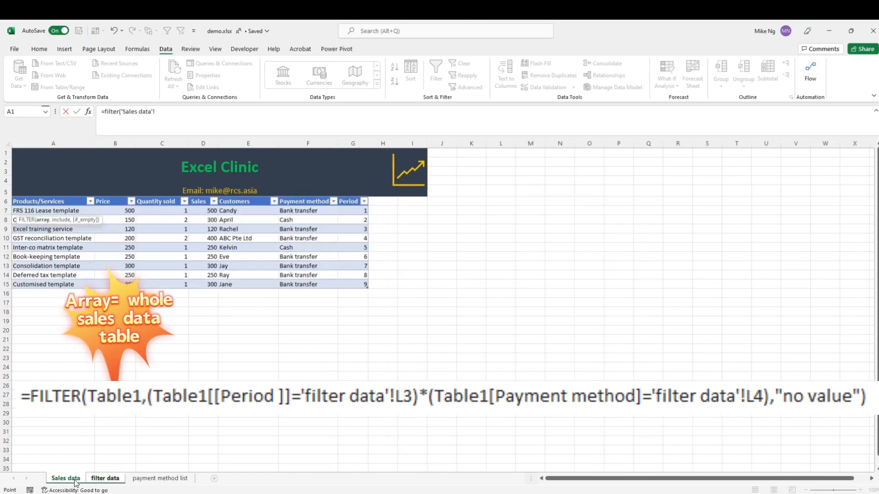
drag(63, 207, 347, 280)
text(,)
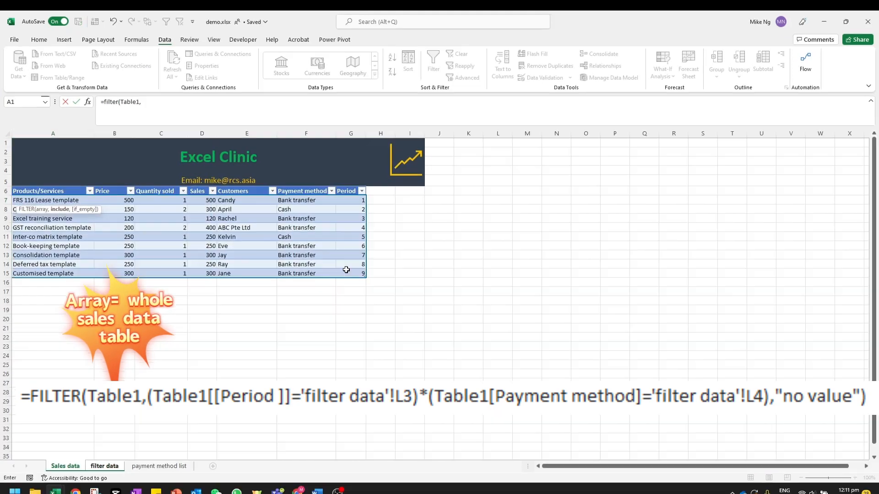
Add the first FILTER condition, matching Table1's Period column to L3 on the filter data sheet, followed by the * connector.
text(()
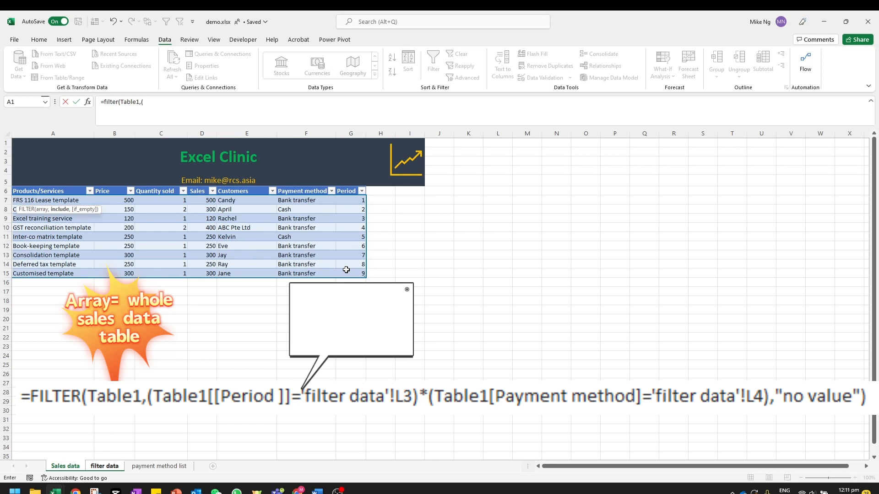
drag(351, 200, 350, 273)
text(=)
click(104, 466)
click(554, 161)
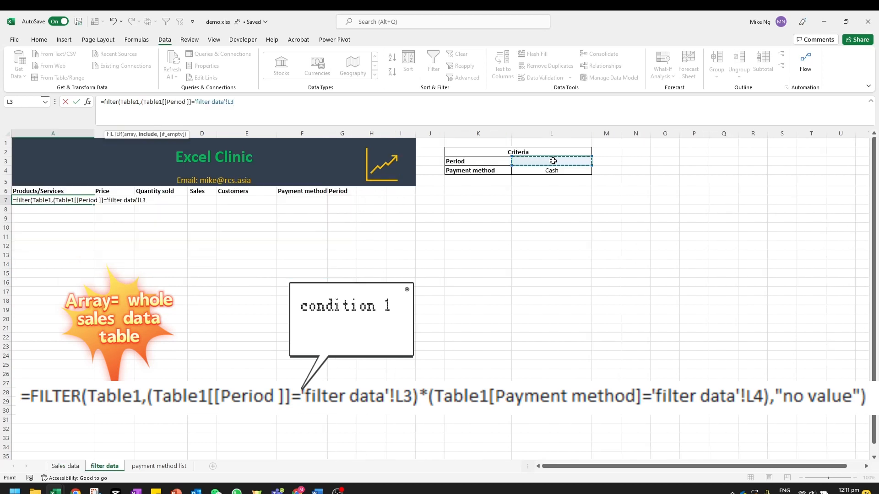
text()*)
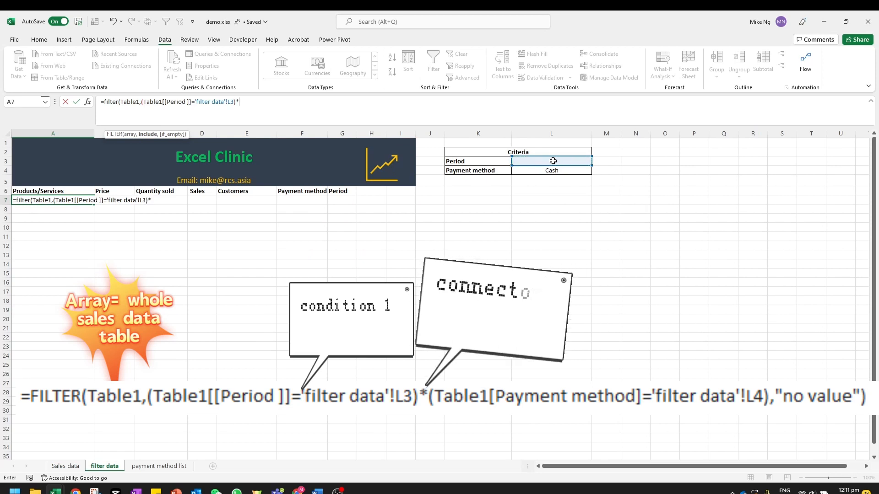
Add the second FILTER condition, matching Table1's Payment method column to the criterion in L4 of the filter data sheet.
text(()
click(65, 466)
drag(300, 200, 301, 273)
text(=)
click(105, 467)
click(534, 170)
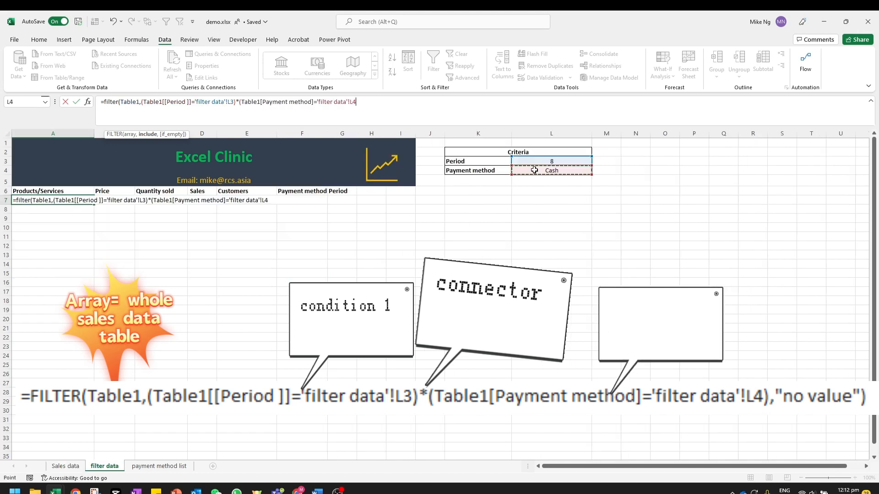
Finish the FILTER formula with "no value" as the text for an empty result.
text(),")
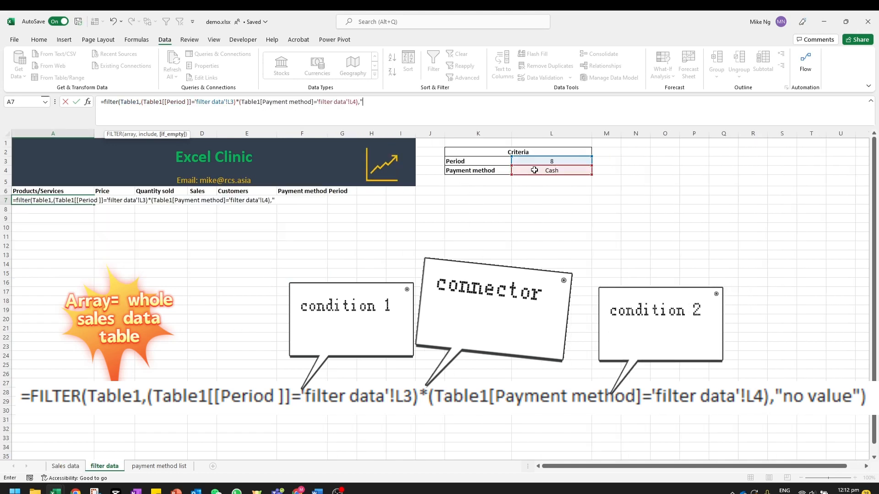
text(no value"))
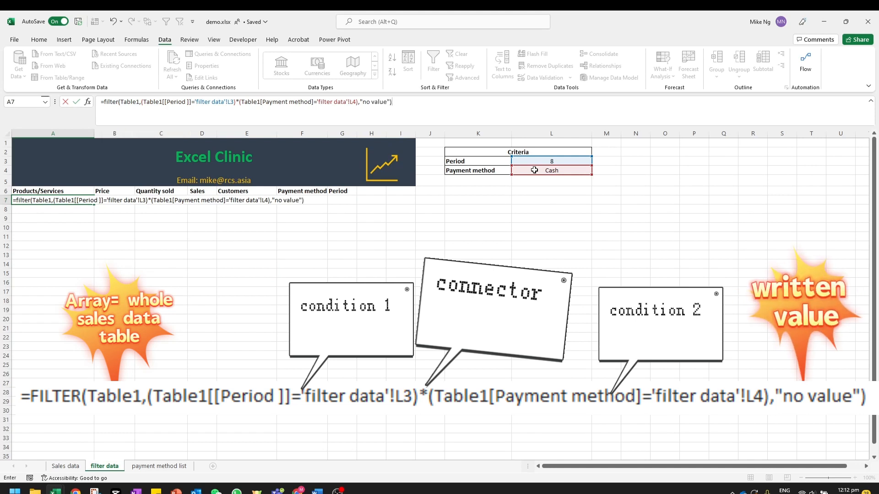
key(Return)
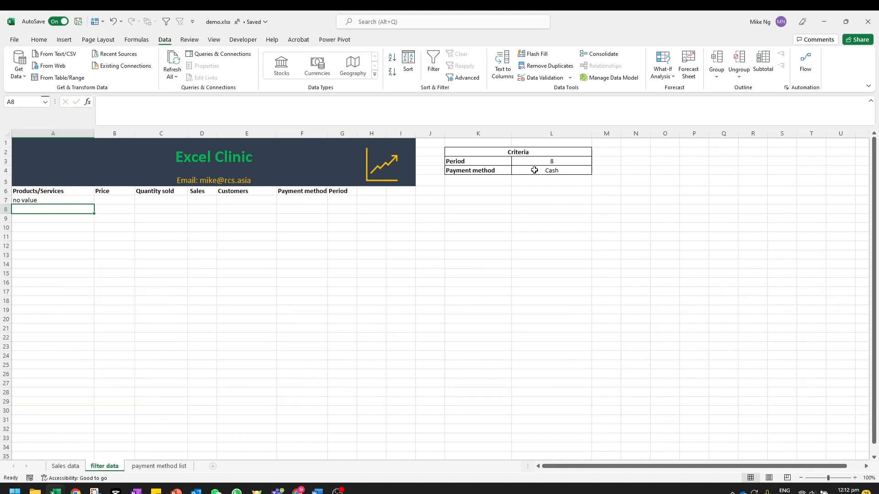
Check the Cash rows and their periods in the Sales data table, and return to the filter data sheet.
click(62, 465)
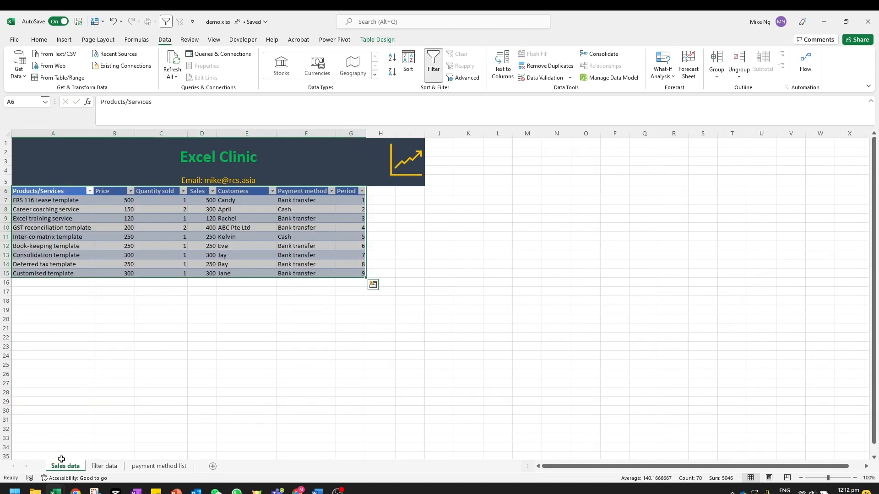
click(241, 255)
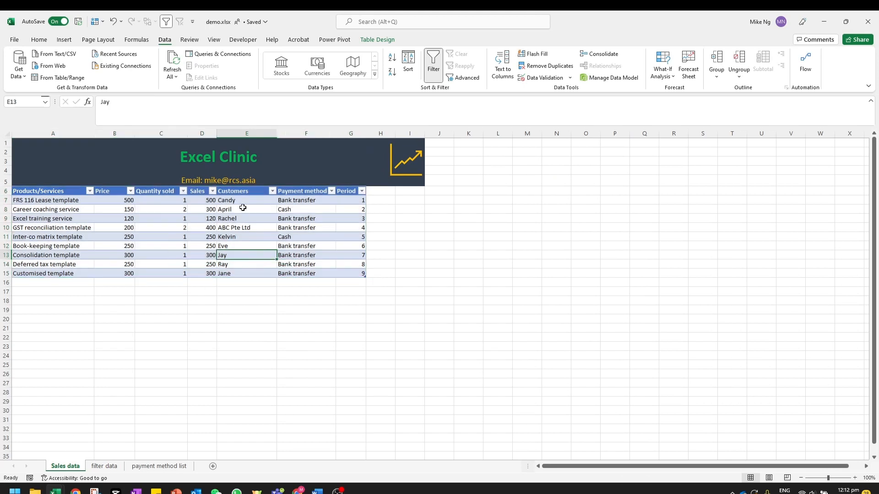
click(294, 209)
click(293, 236)
click(104, 466)
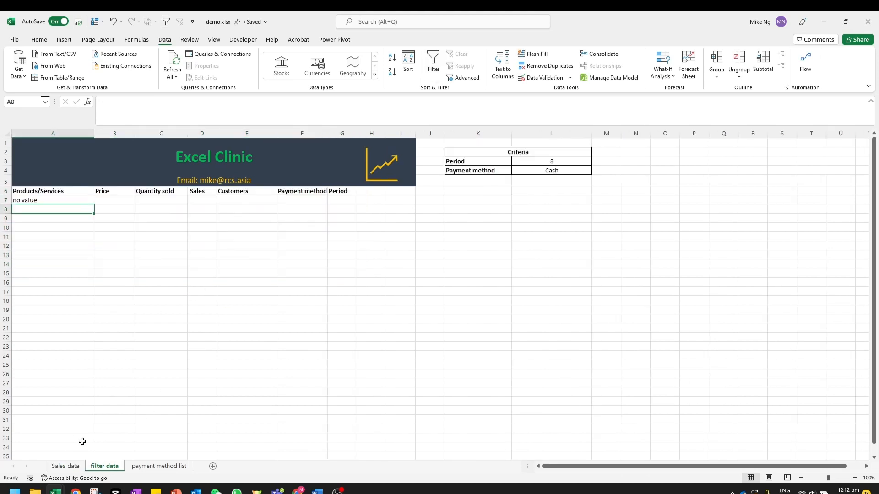
Choose a payment method from the drop-down list of the Payment method criterion in L4.
click(85, 200)
click(566, 171)
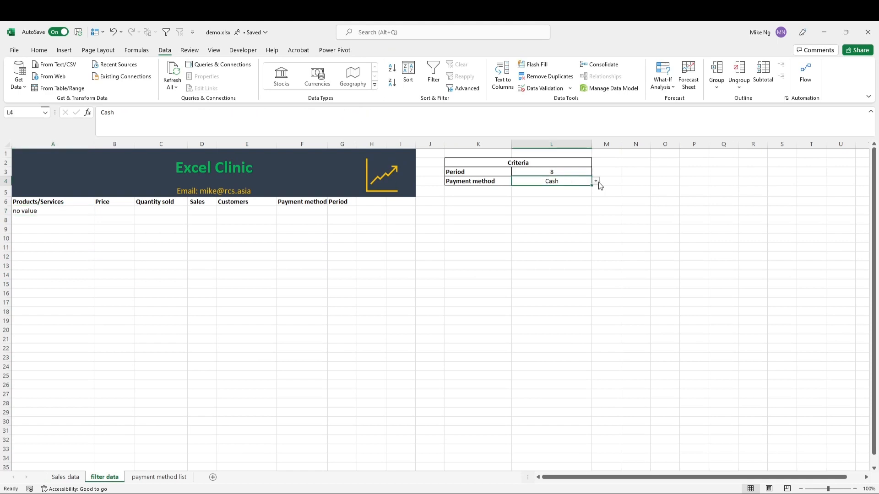
click(595, 181)
click(527, 194)
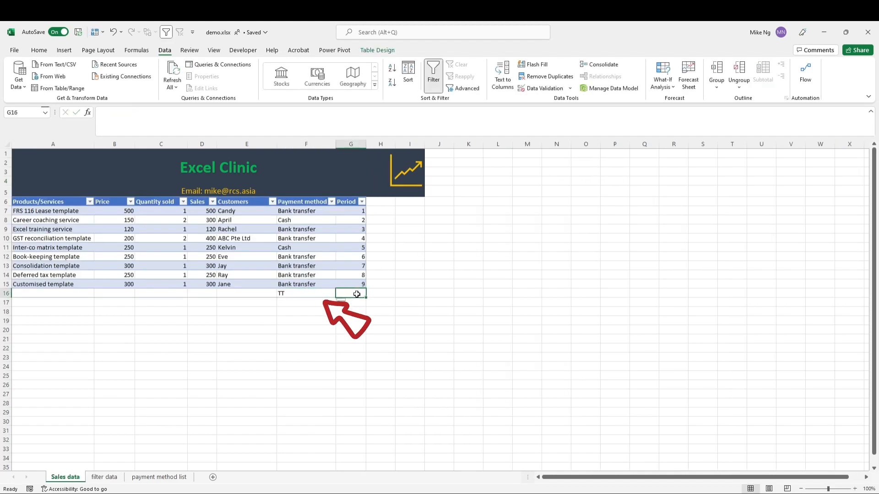
Enter 8 as the Period of the new TT row in Sales data, and check the payment method list sheet.
text(8)
key(Return)
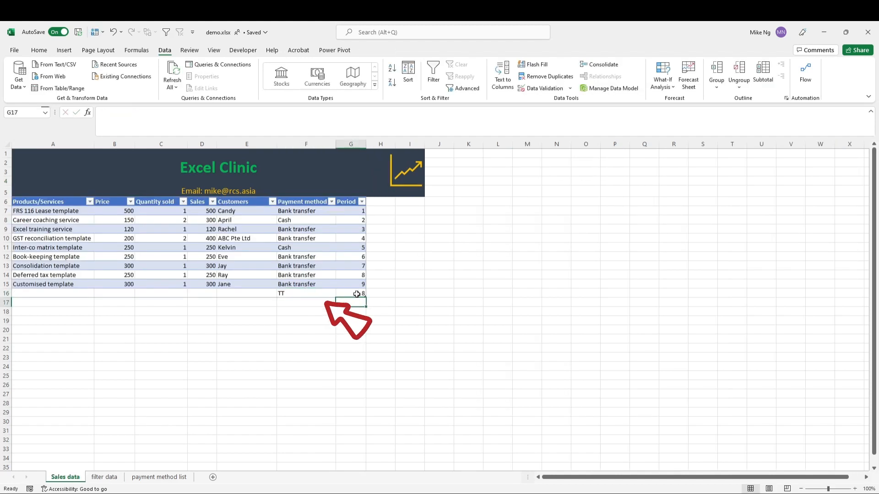
click(128, 480)
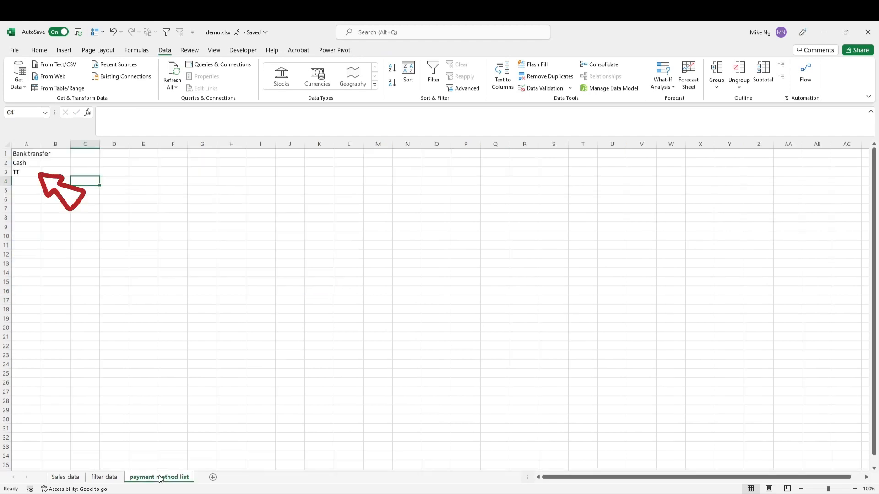
Check the TT entry in the payment method list and the drop-down options of the Payment method criterion in filter data.
click(7, 172)
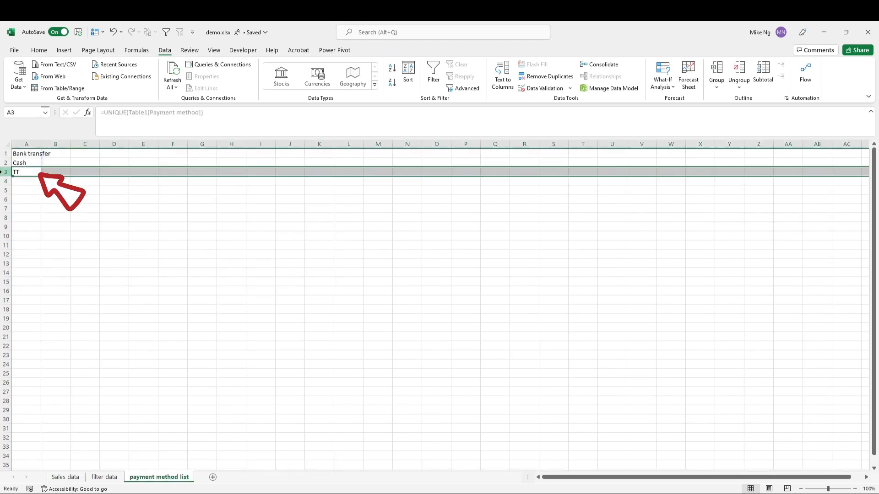
click(48, 208)
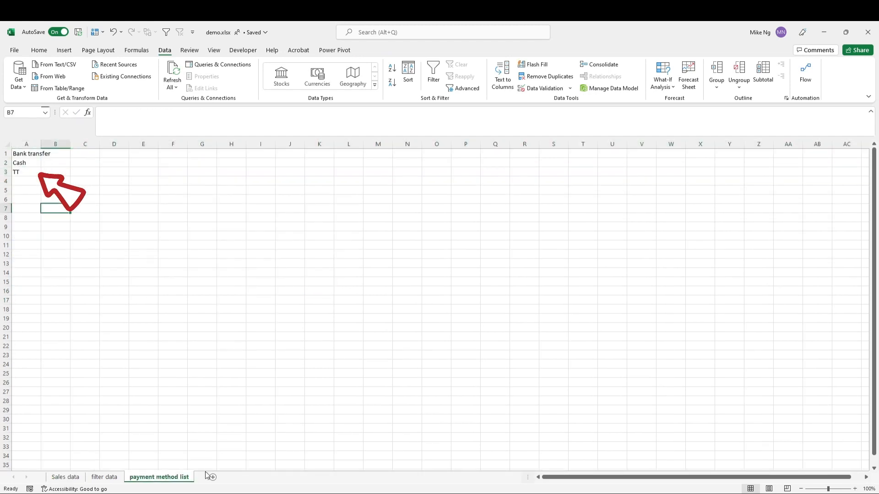
click(115, 478)
click(596, 182)
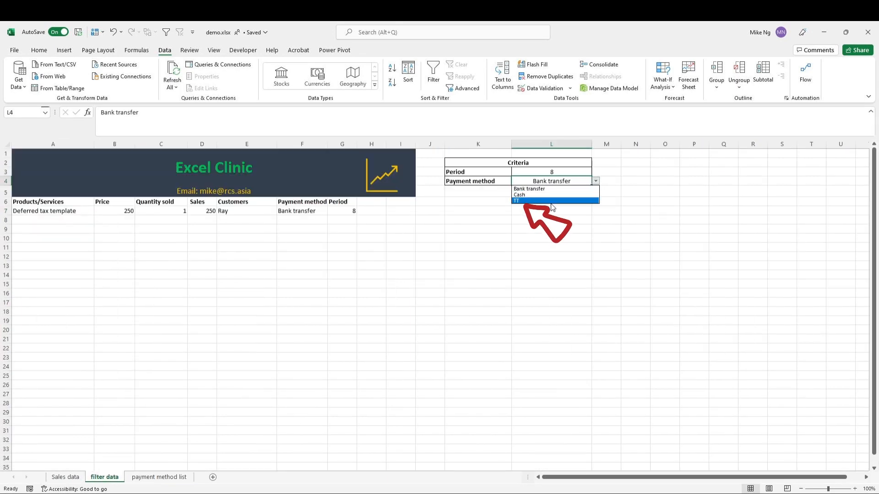
key(Escape)
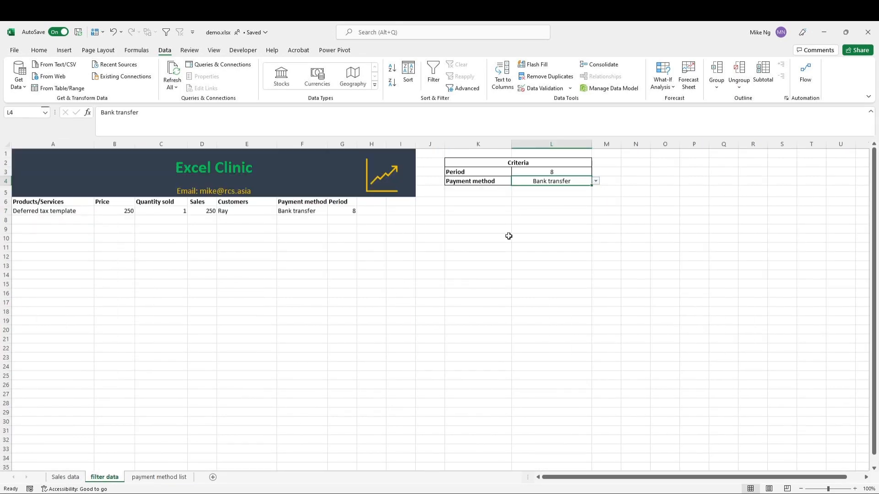
Complete the TT row in Sales data with Customised template, price 300, quantity 1, sales 300 and the customer's name, and return to filter data.
key(ctrl+Page_Up)
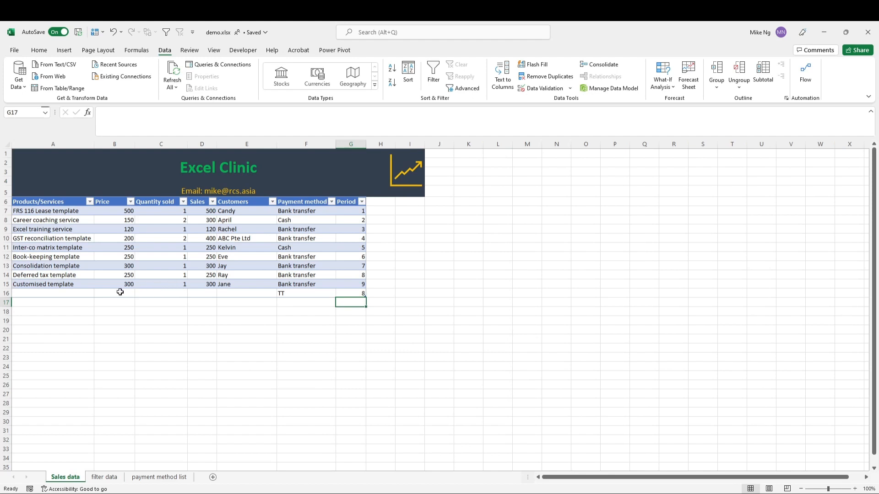
click(86, 284)
key(ctrl+c)
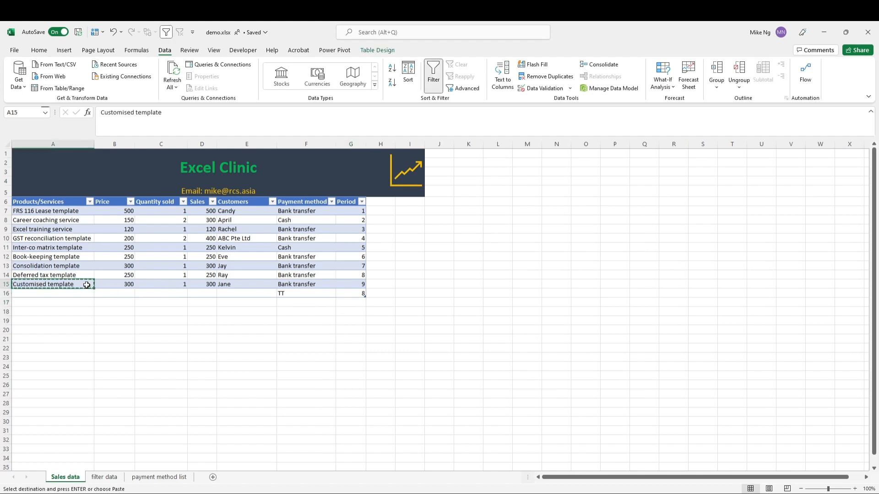
text(3)
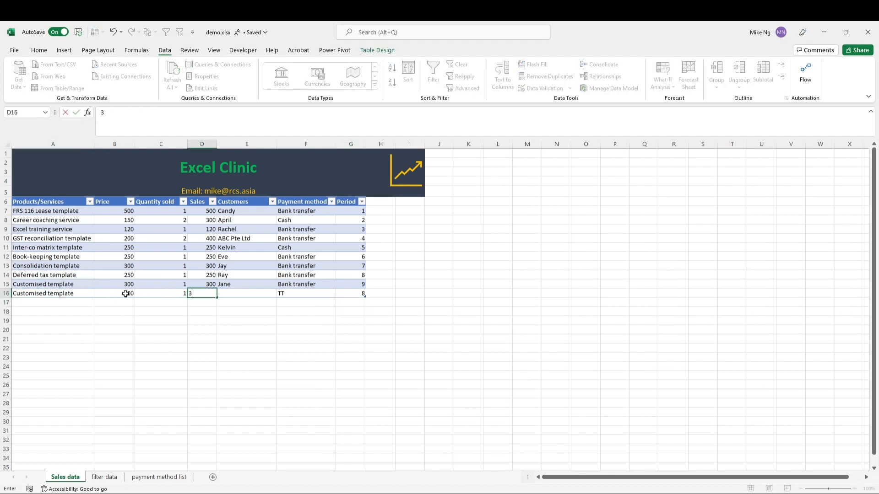
text(00)
key(Tab)
click(126, 294)
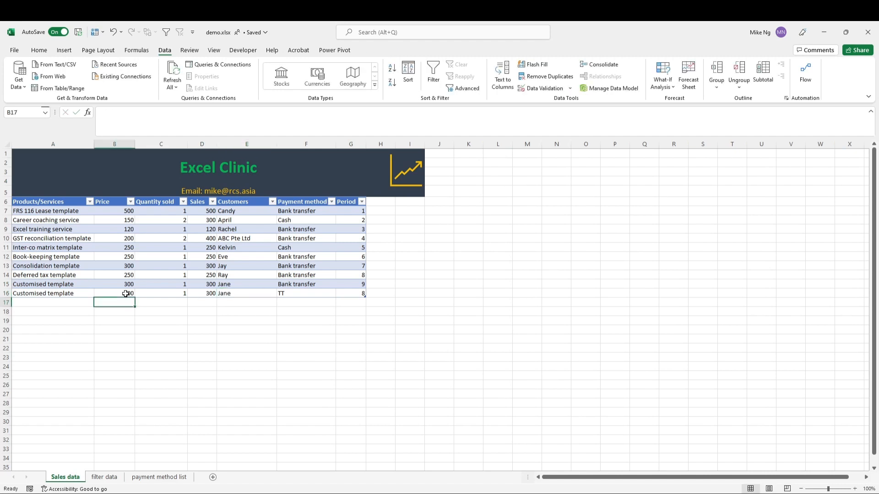
click(104, 478)
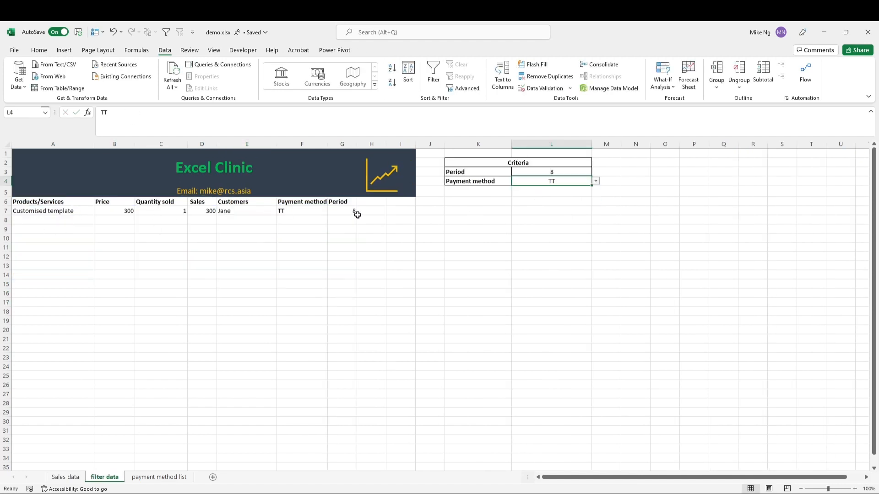